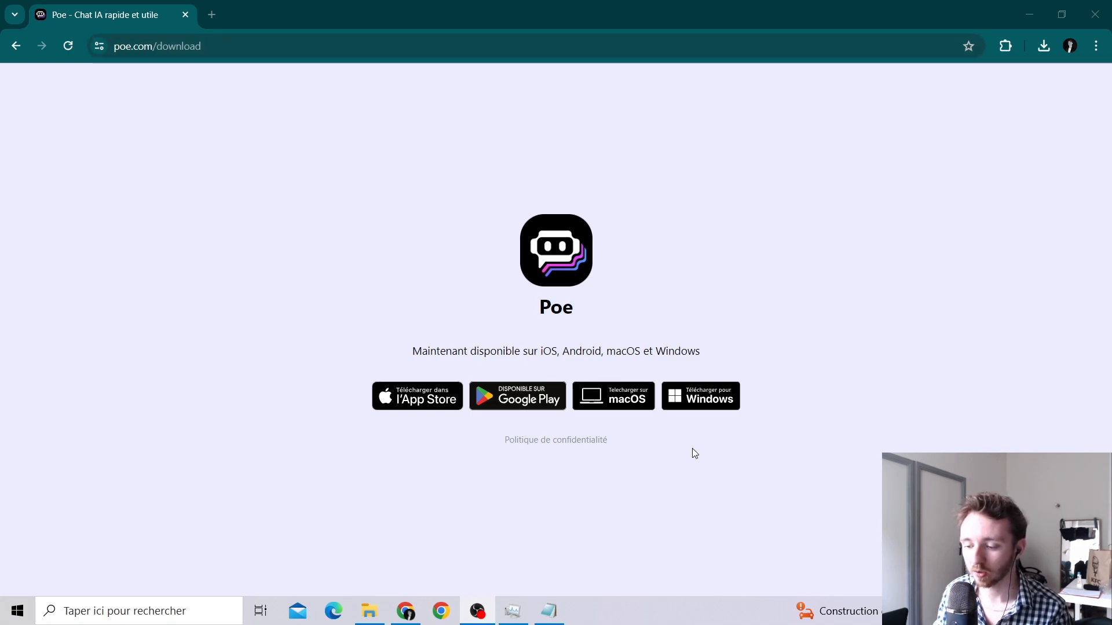
Download the Poe Windows installer and launch PoeSetup (1).exe from Chrome's downloads.
left_click(706, 399)
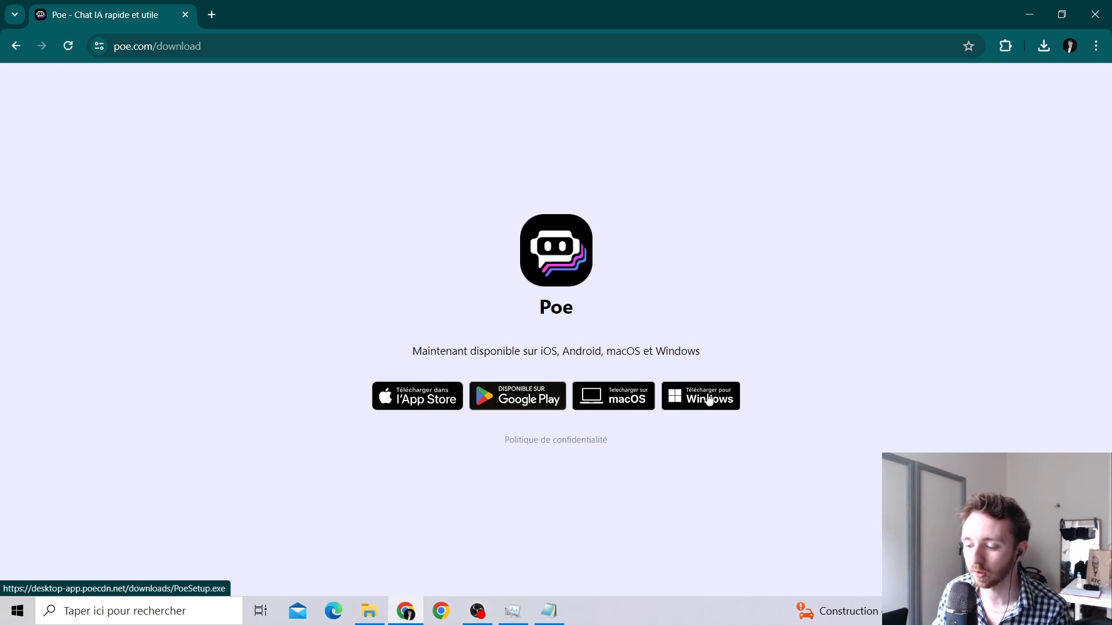
left_click(1045, 46)
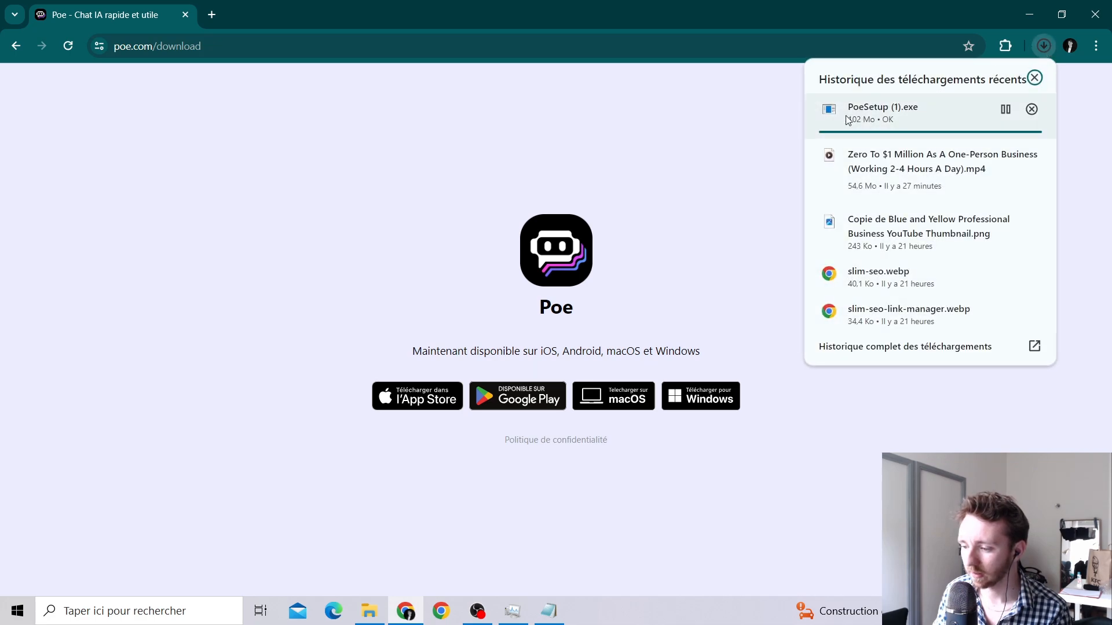
left_click(906, 118)
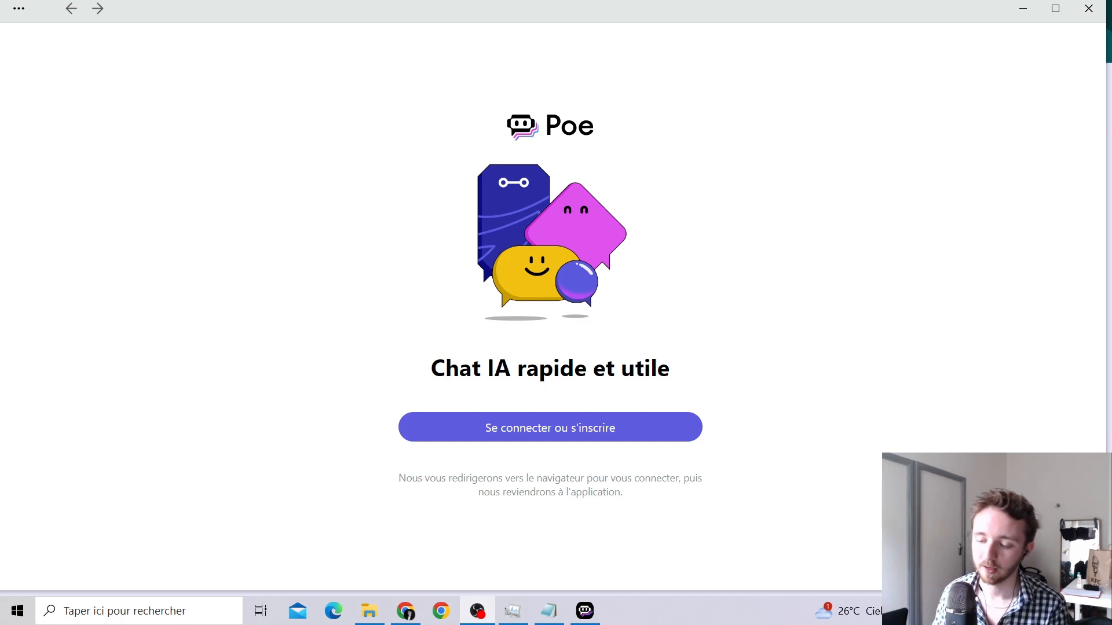
Enter your e-mail address in Poe's Courriel field and submit it with Accéder.
left_click(576, 423)
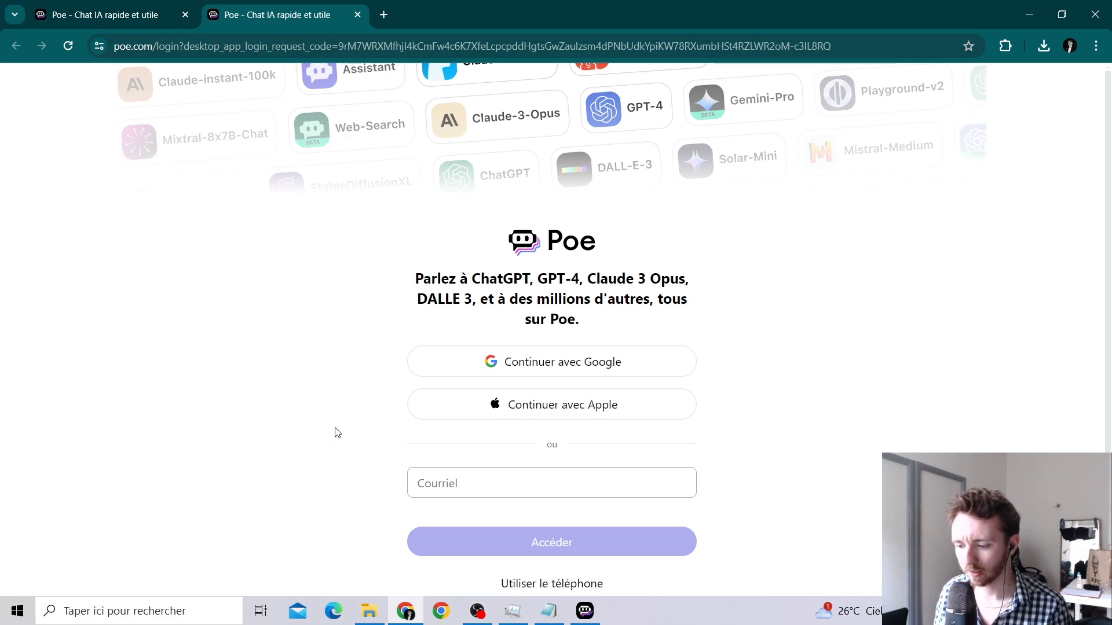
scroll(338, 433, "down", 1)
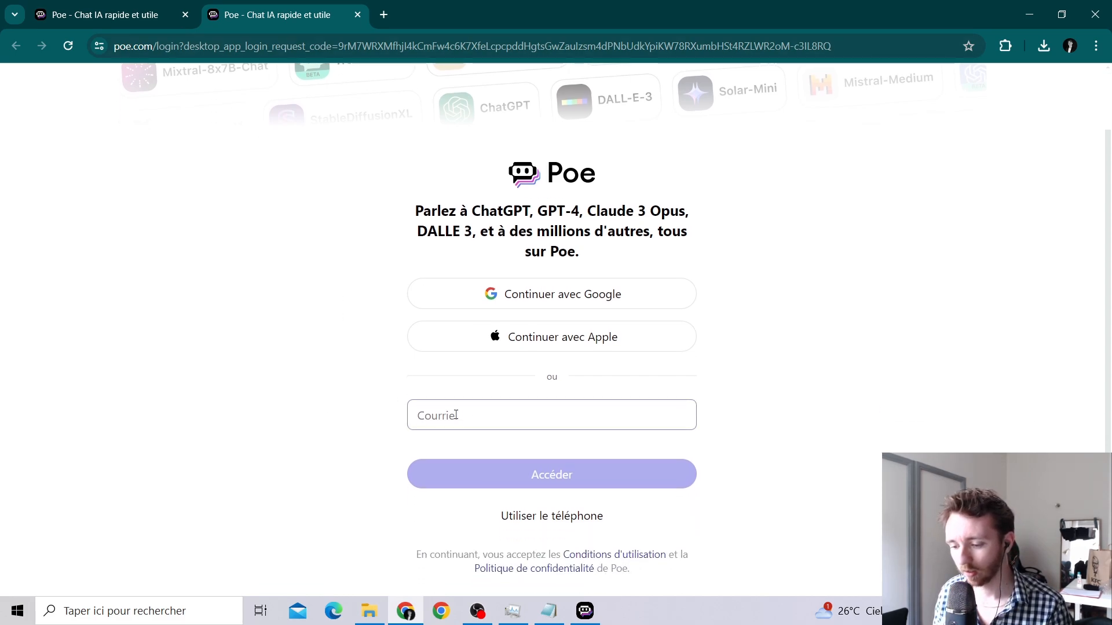
left_click(454, 416)
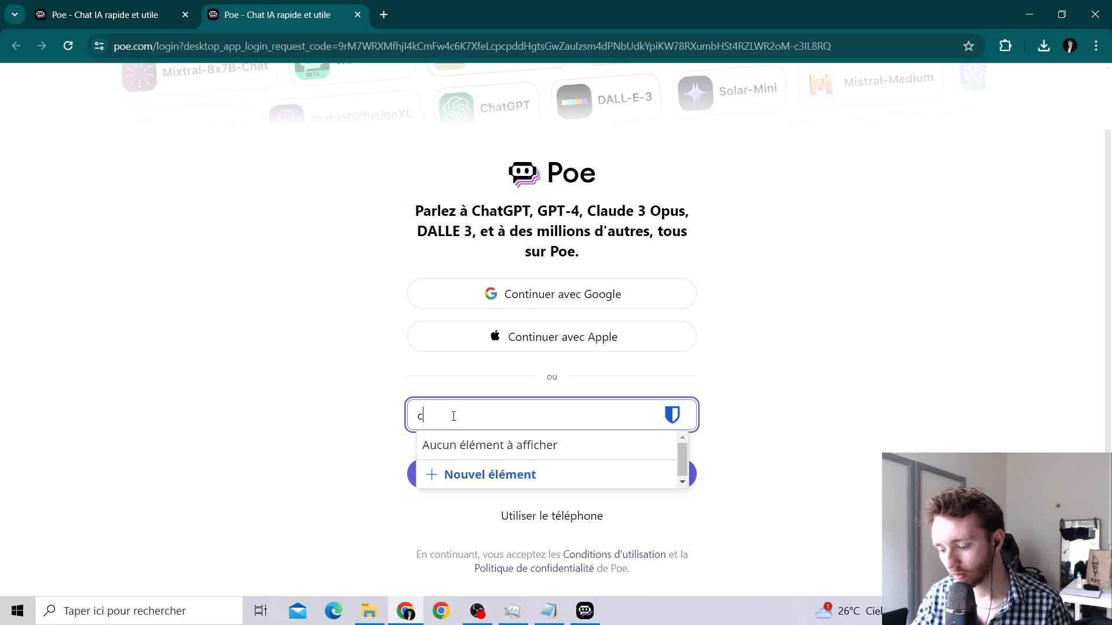
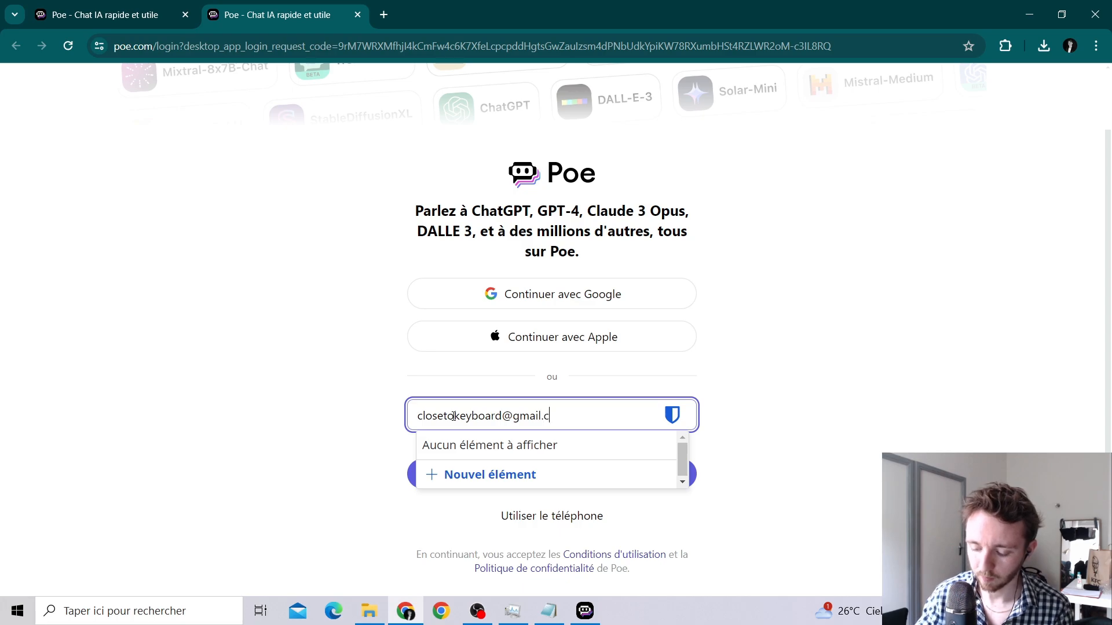
left_click(255, 380)
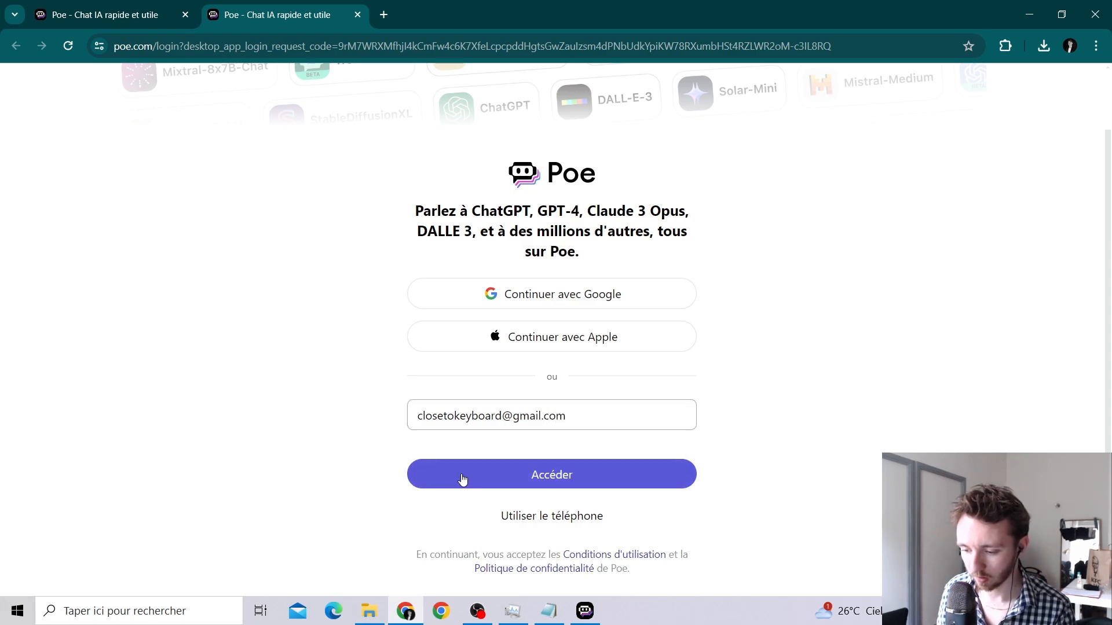
left_click(582, 480)
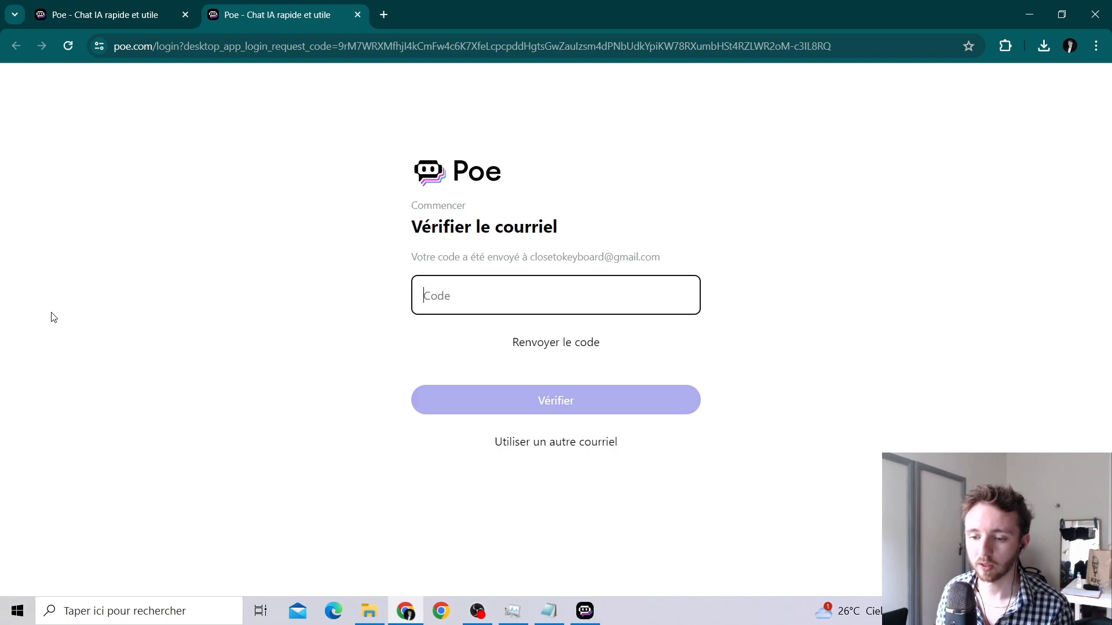
In a new Gmail tab, copy the verification code from Poe's e-mail.
left_click(385, 16)
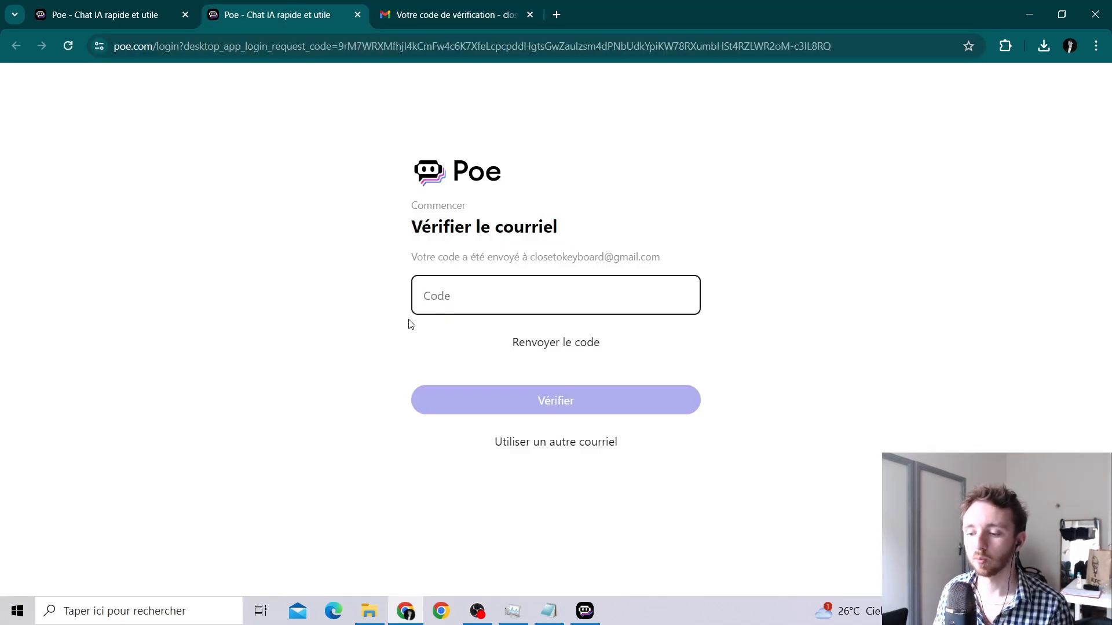
left_click(430, 17)
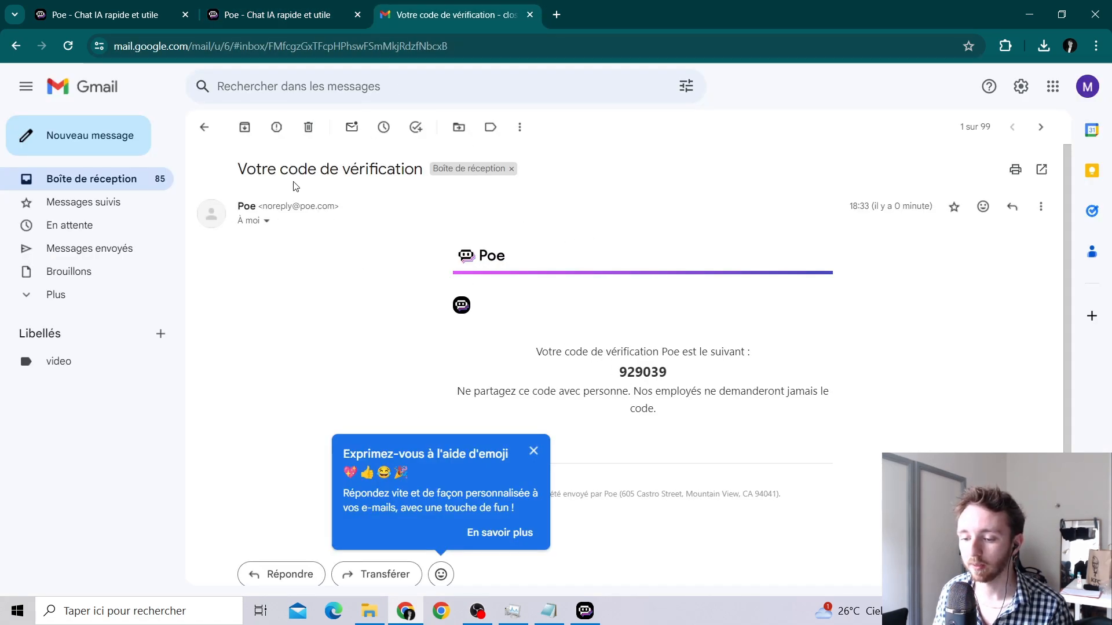
double_click(644, 373)
key("ctrl+c")
right_click(643, 373)
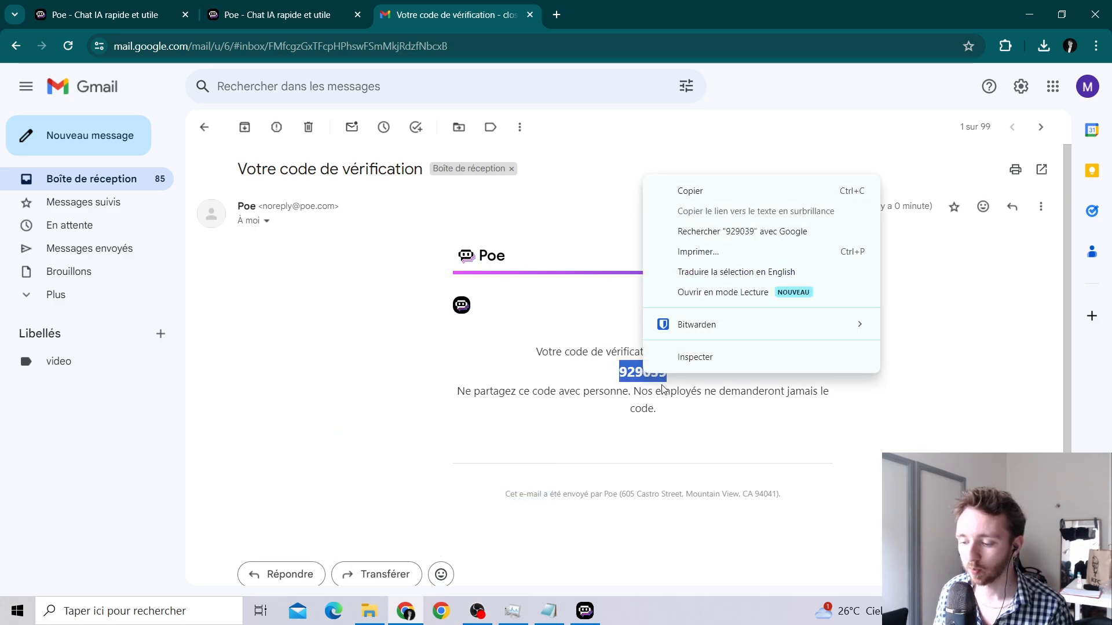
left_click(691, 191)
Paste the copied verification code into Poe's Code field and verify it.
left_click(342, 14)
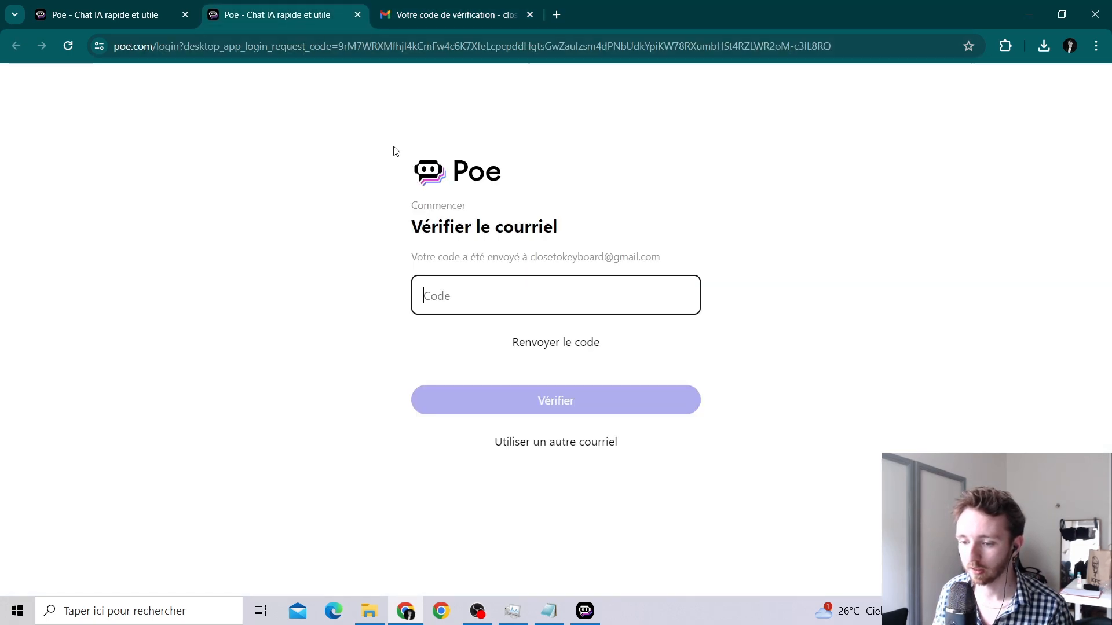
right_click(471, 298)
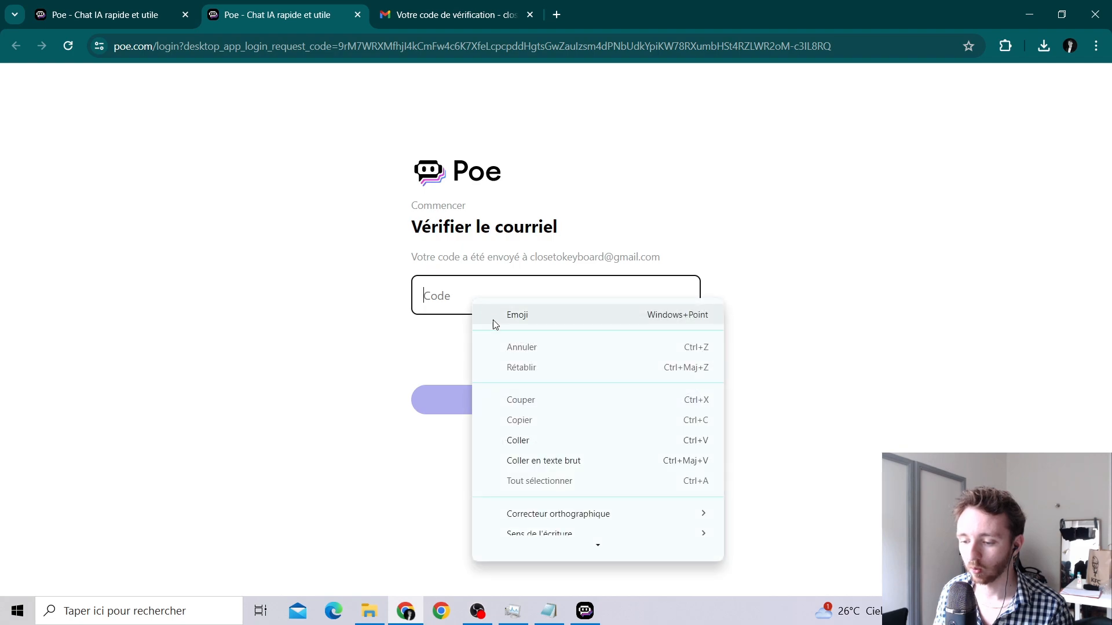
left_click(538, 440)
left_click(567, 408)
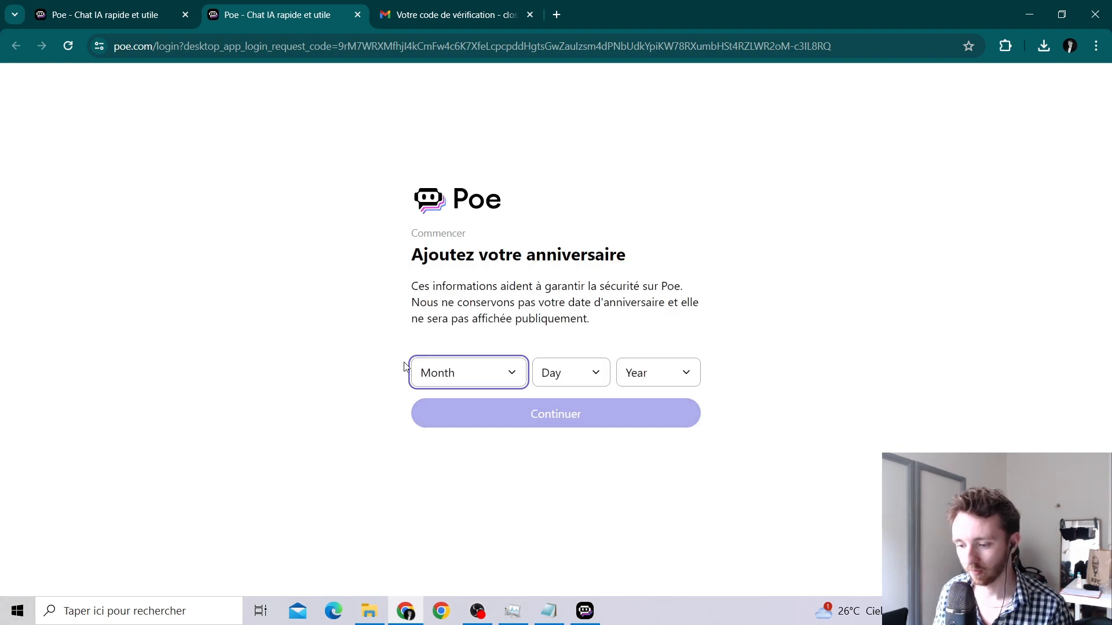
Choose a birth month, day and year, then continue.
left_click(412, 371)
left_click(570, 373)
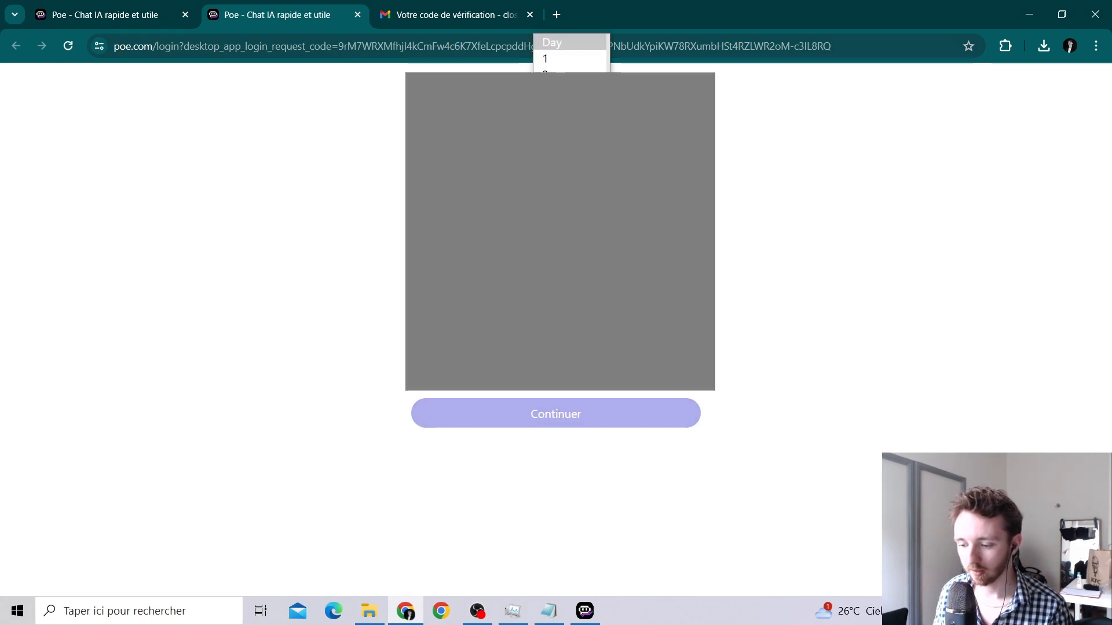
scroll(570, 325, "down", 1)
left_click(570, 324)
left_click(658, 372)
scroll(658, 232, "down", 6)
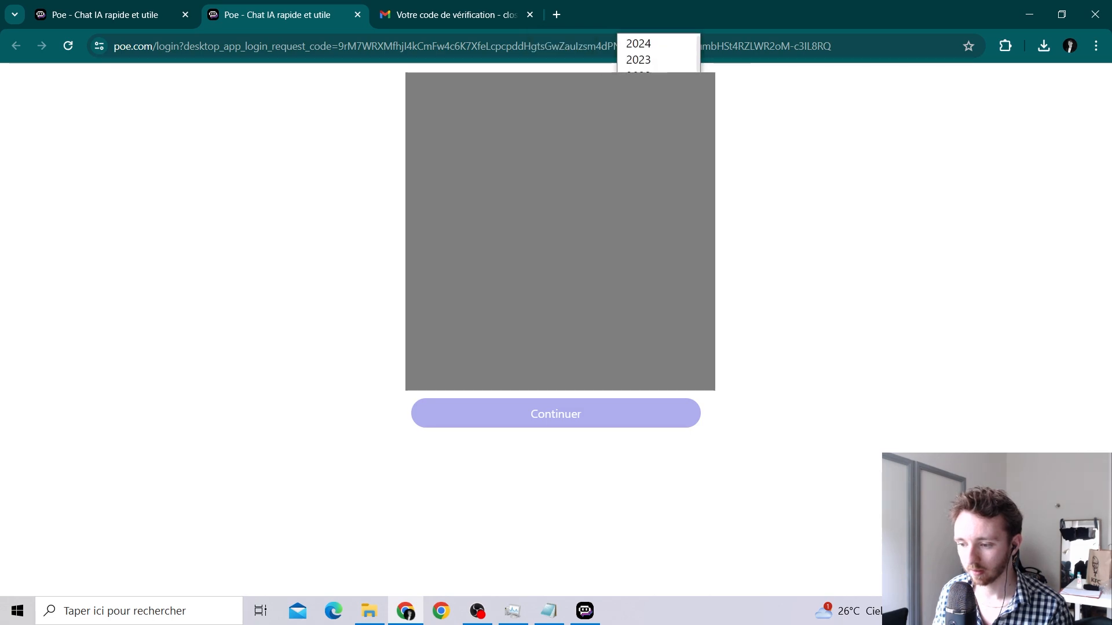
left_click(654, 232)
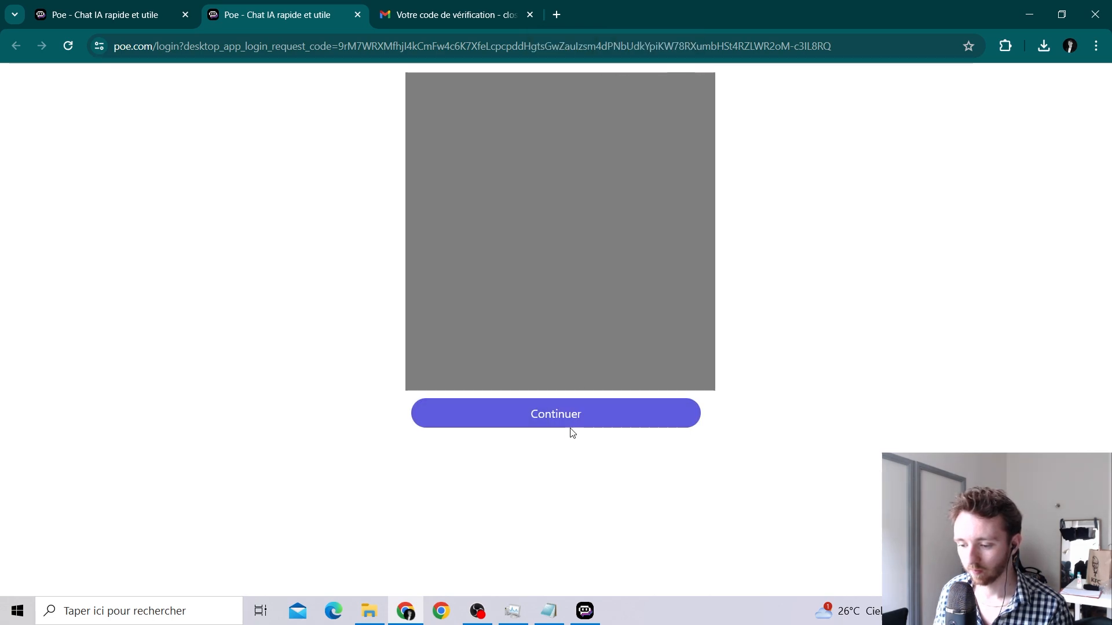
left_click(565, 418)
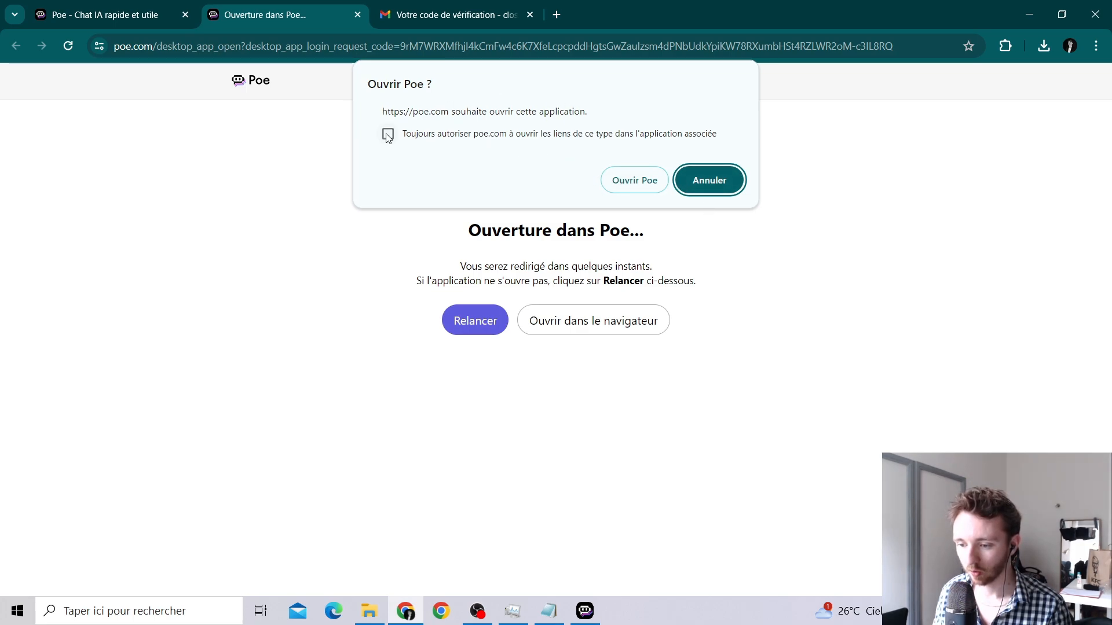
Reopen the Poe desktop app and scroll its home page to the Bots officiels and Bots en français sections.
left_click(634, 178)
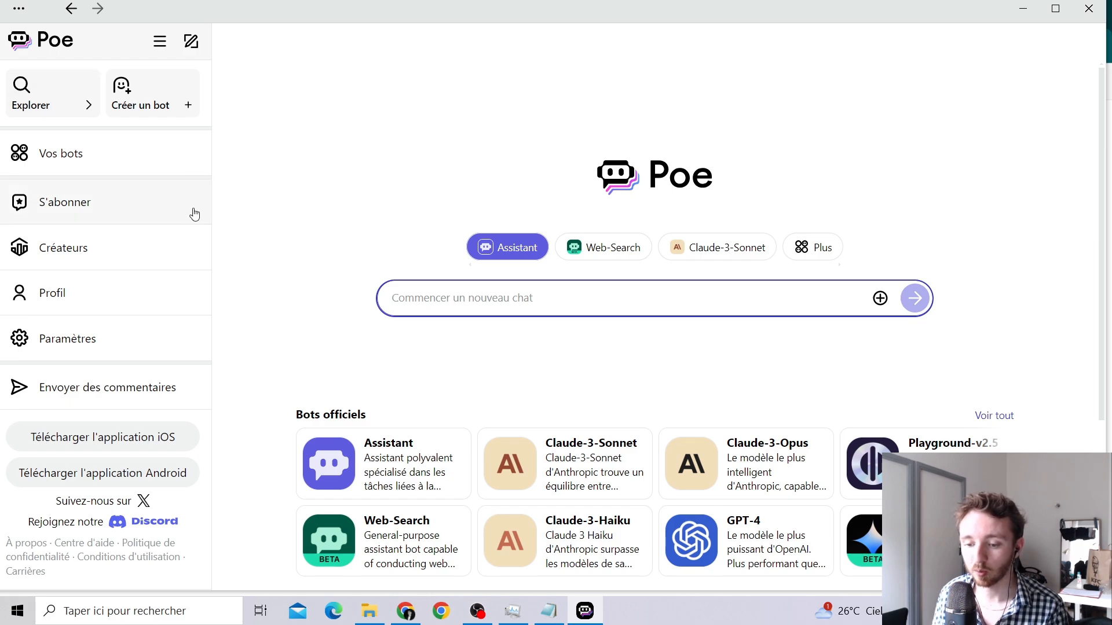
scroll(290, 284, "down", 3)
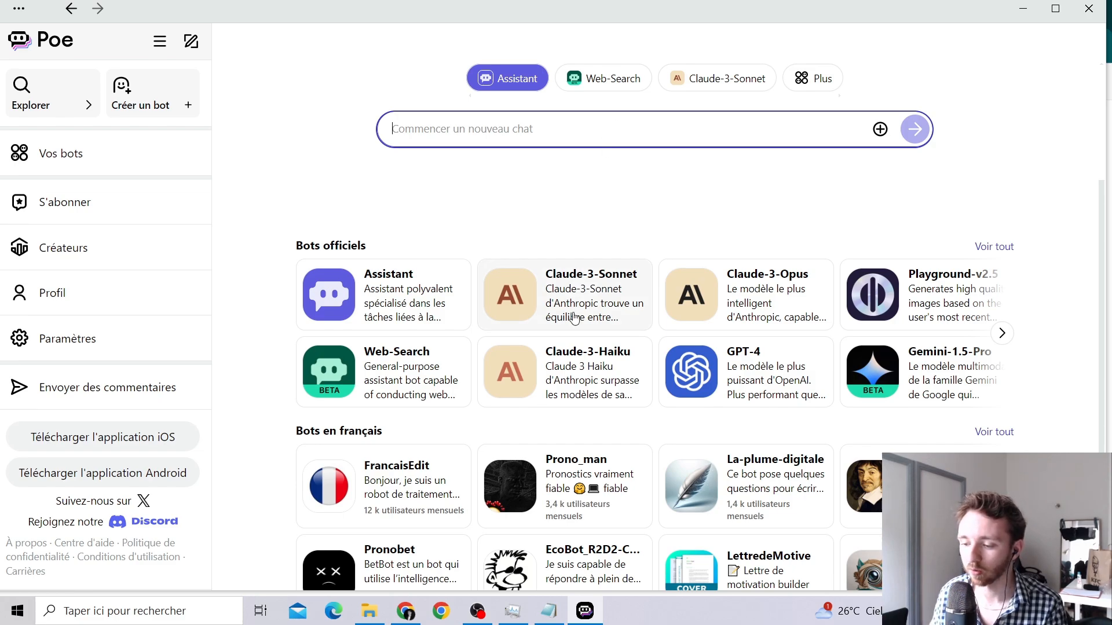
Ask Claude-3-Sonnet 'bonjour donne mio une idée de recette pour ce soir' in a new chat.
left_click(594, 299)
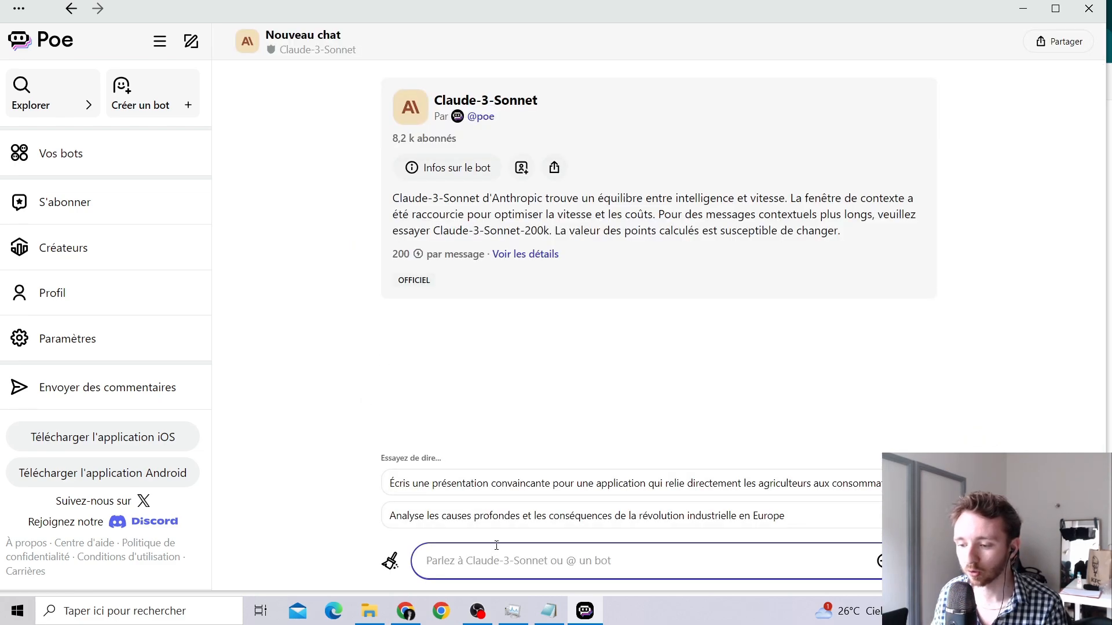
type("bonjou")
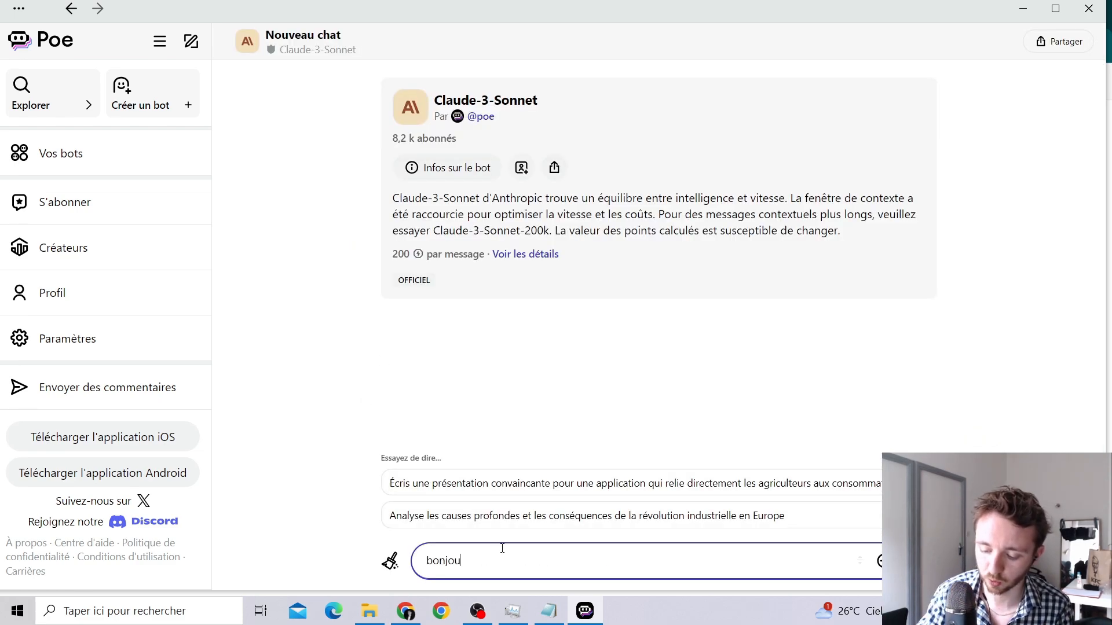
type("r donne m")
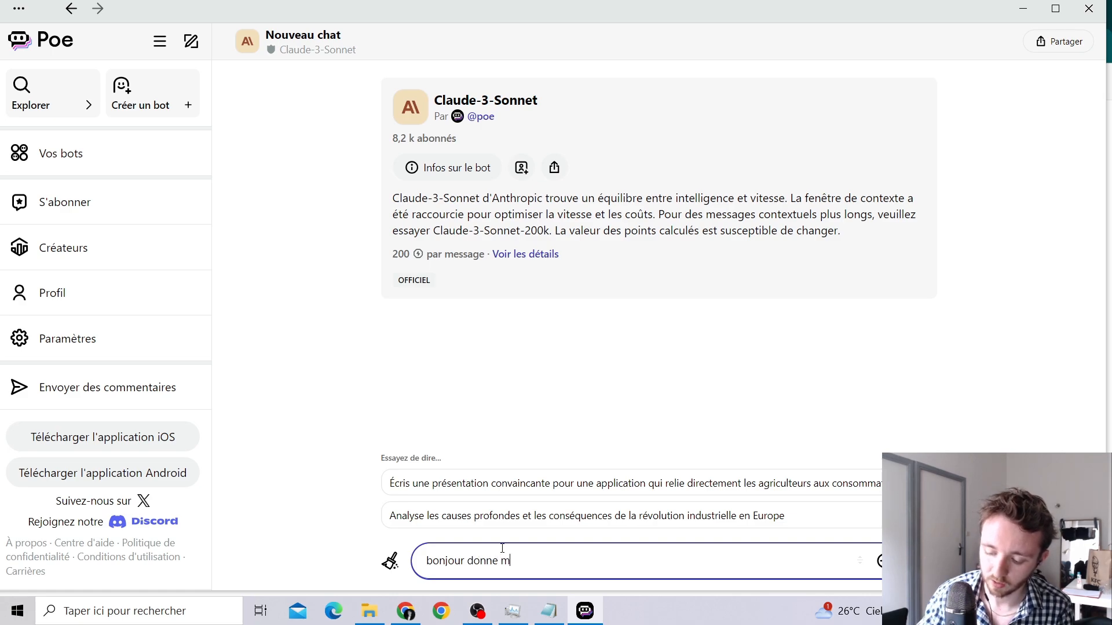
type("io une idée")
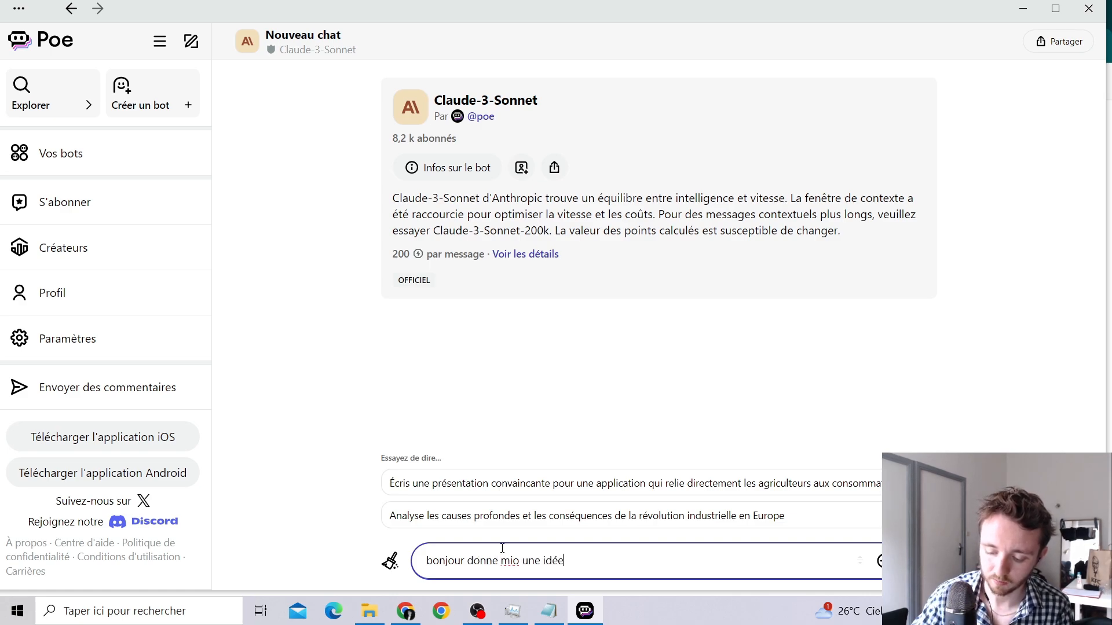
type(" de recette ")
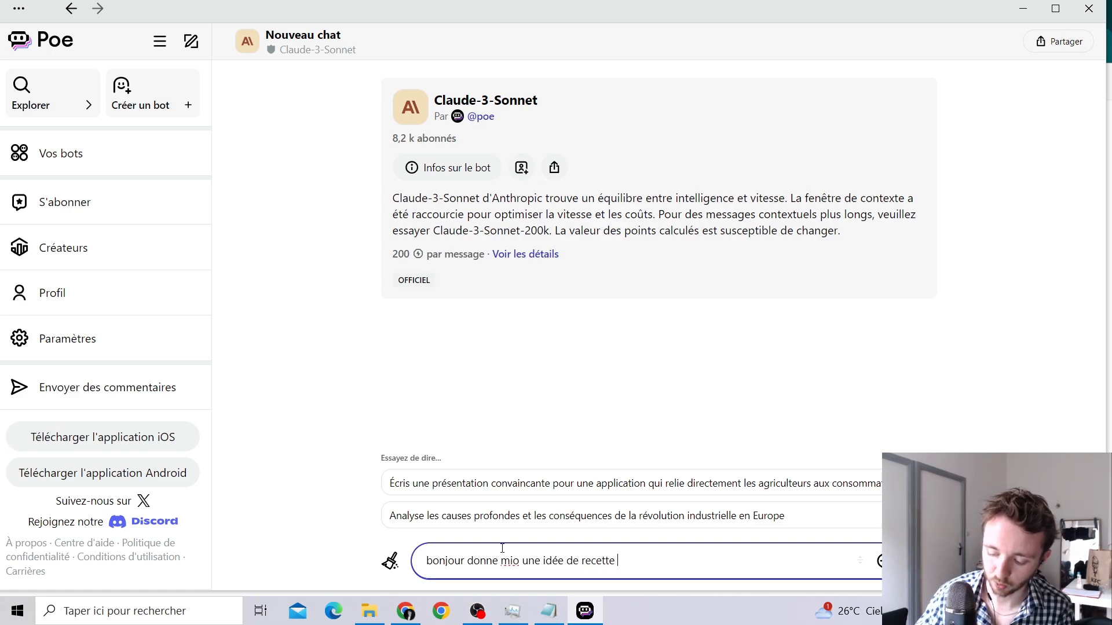
type("pou")
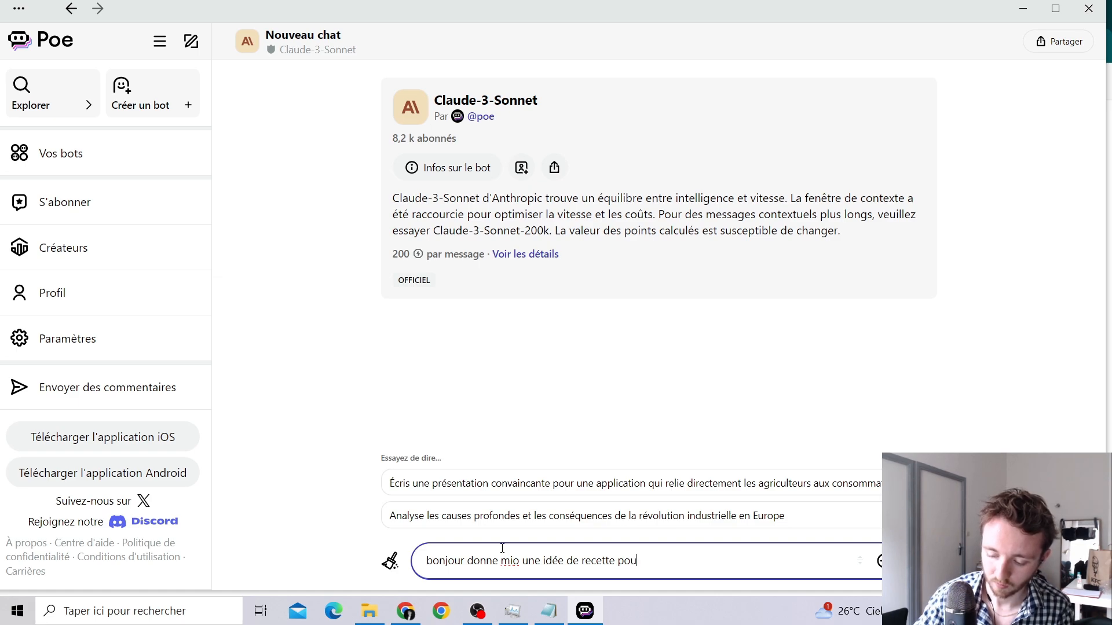
type("r ce soir")
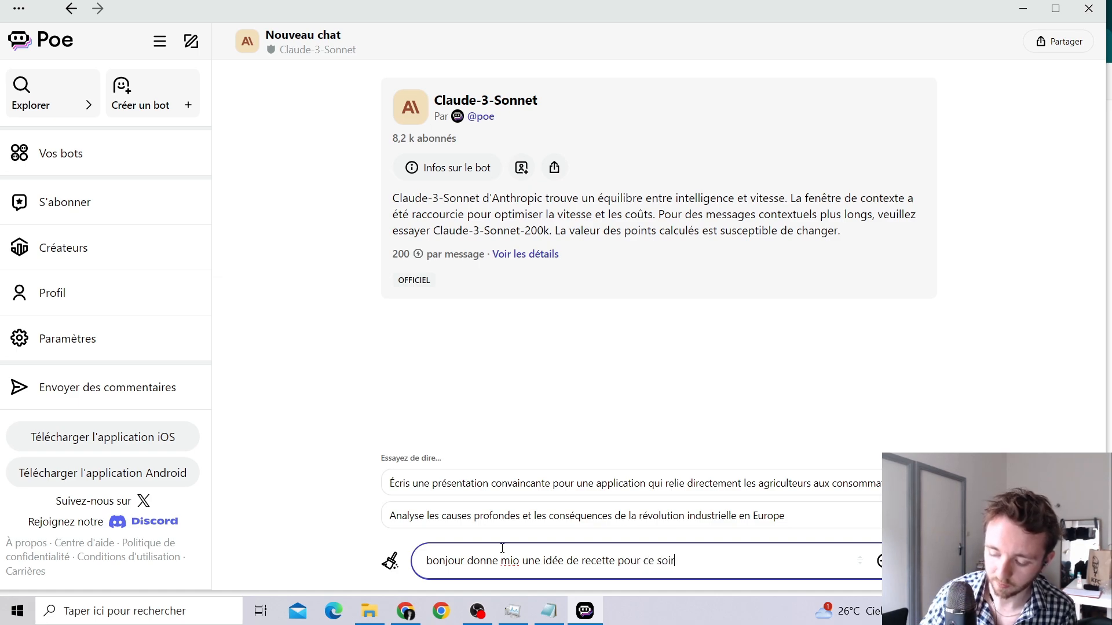
key("Return")
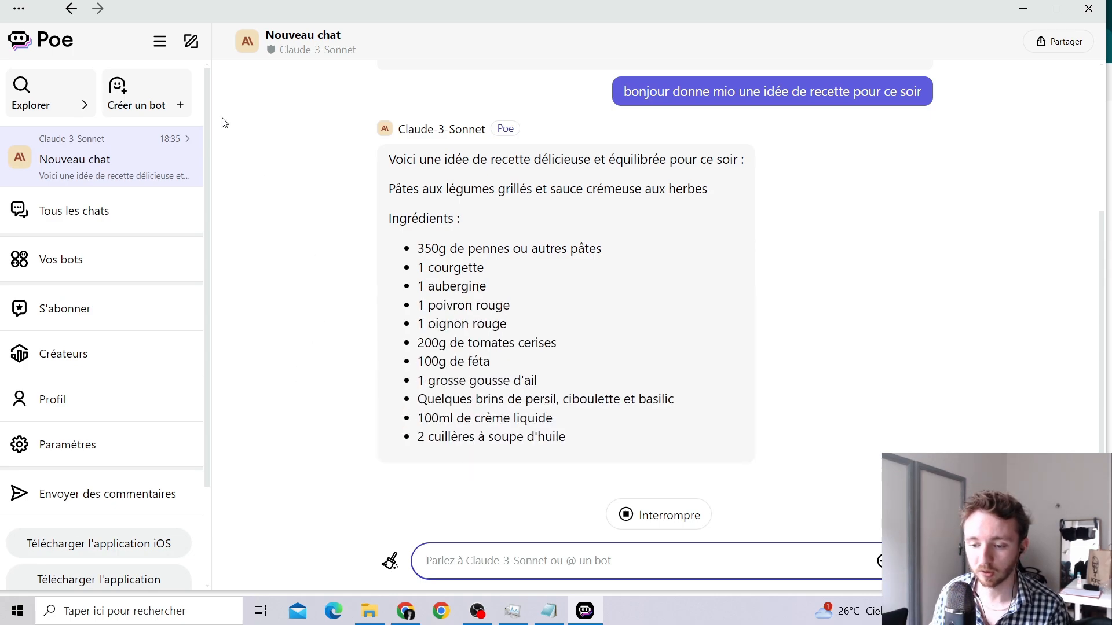
Open Explorer and scroll through official bots like Assistant, Web-Search and Claude-3-Opus.
left_click(39, 93)
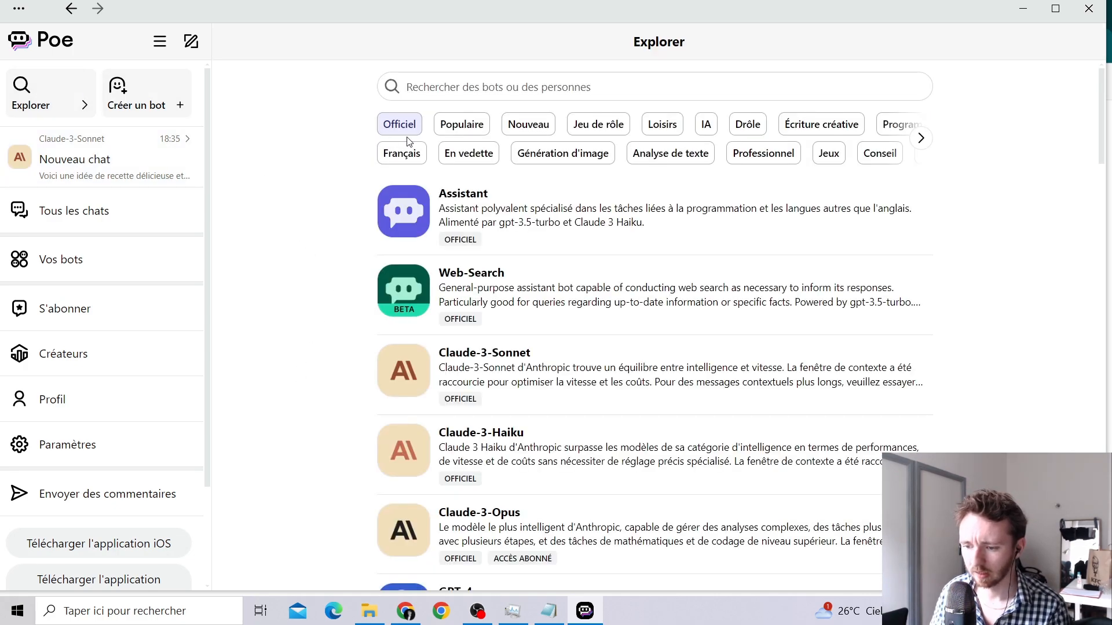
scroll(476, 238, "down", 6)
scroll(475, 239, "down", 2)
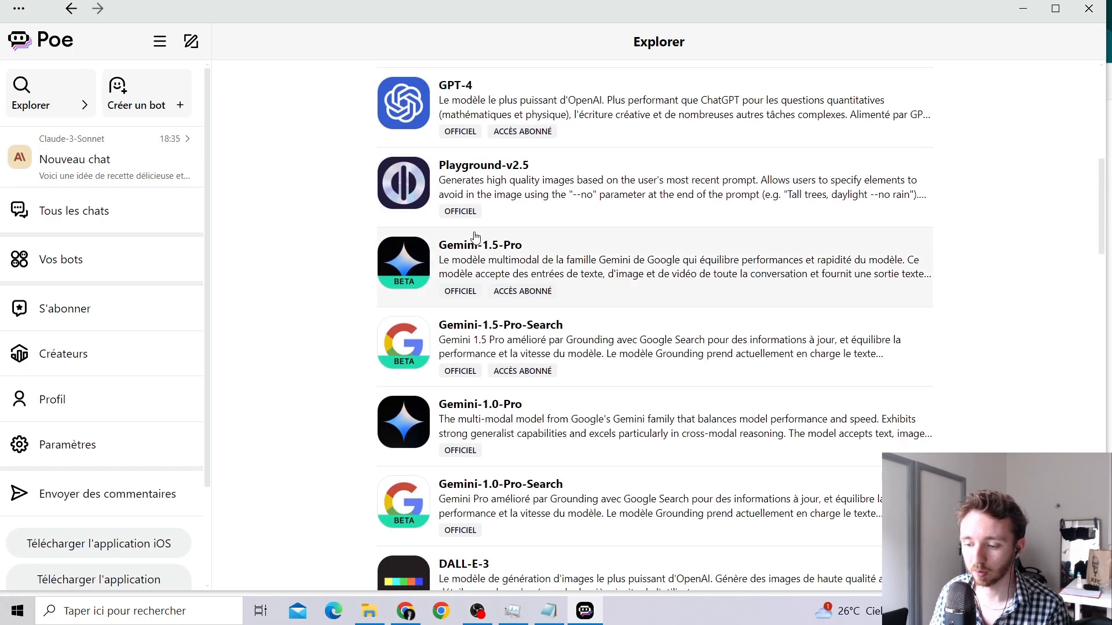
scroll(423, 262, "down", 3)
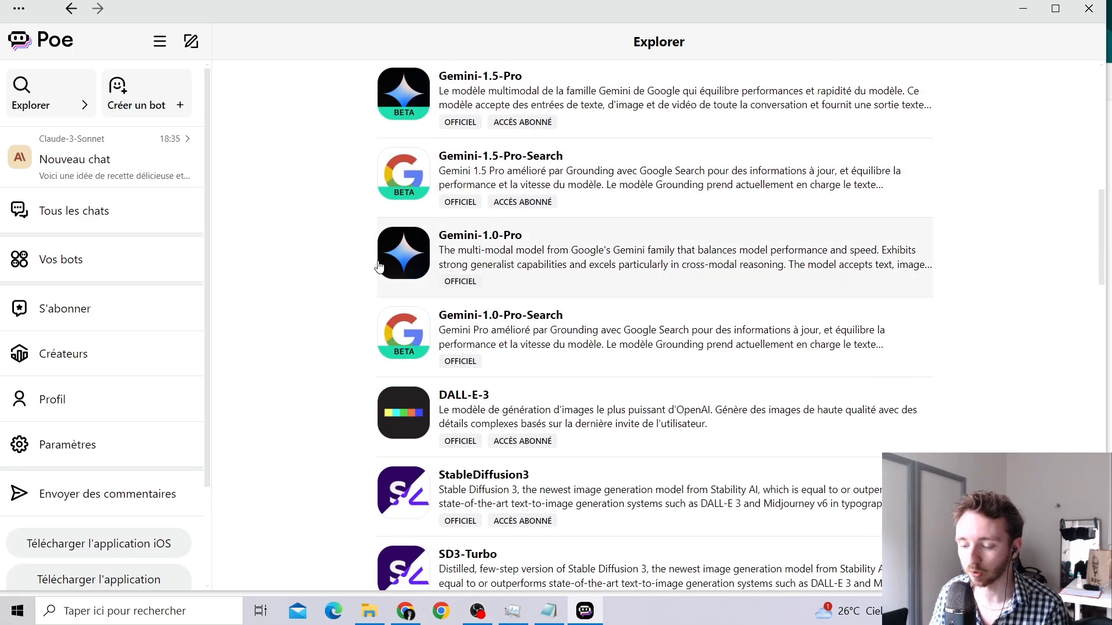
scroll(309, 392, "up", 11)
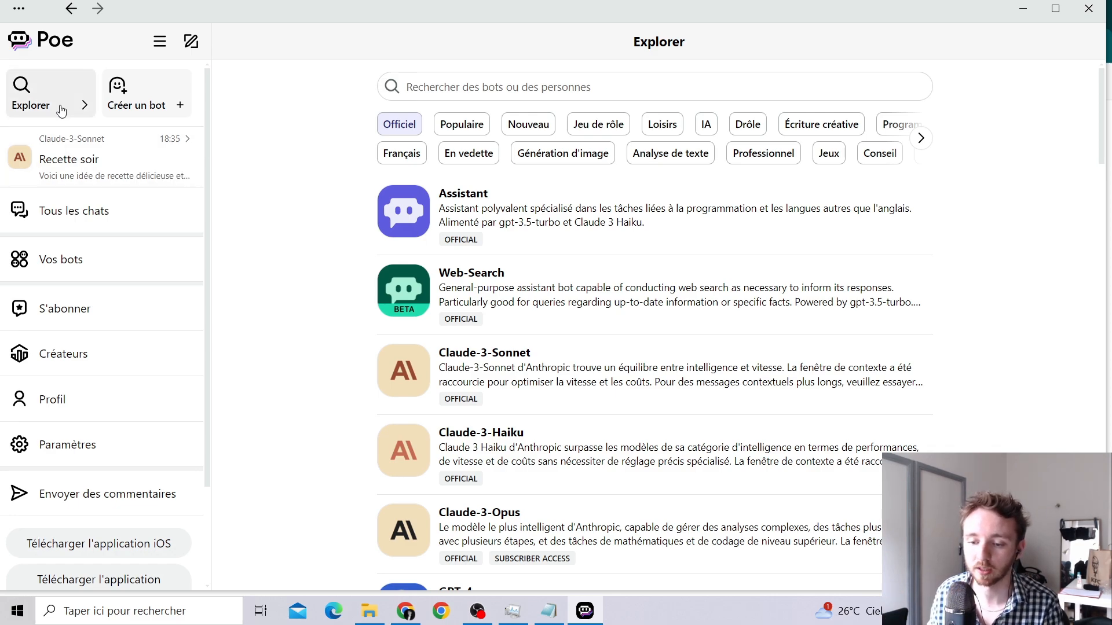
Switch Explorer to Populaire and browse bots like Photo_CreateE, MrTeacherGPT and ChatGPT-Essay-Writer.
left_click(483, 126)
scroll(290, 205, "down", 3)
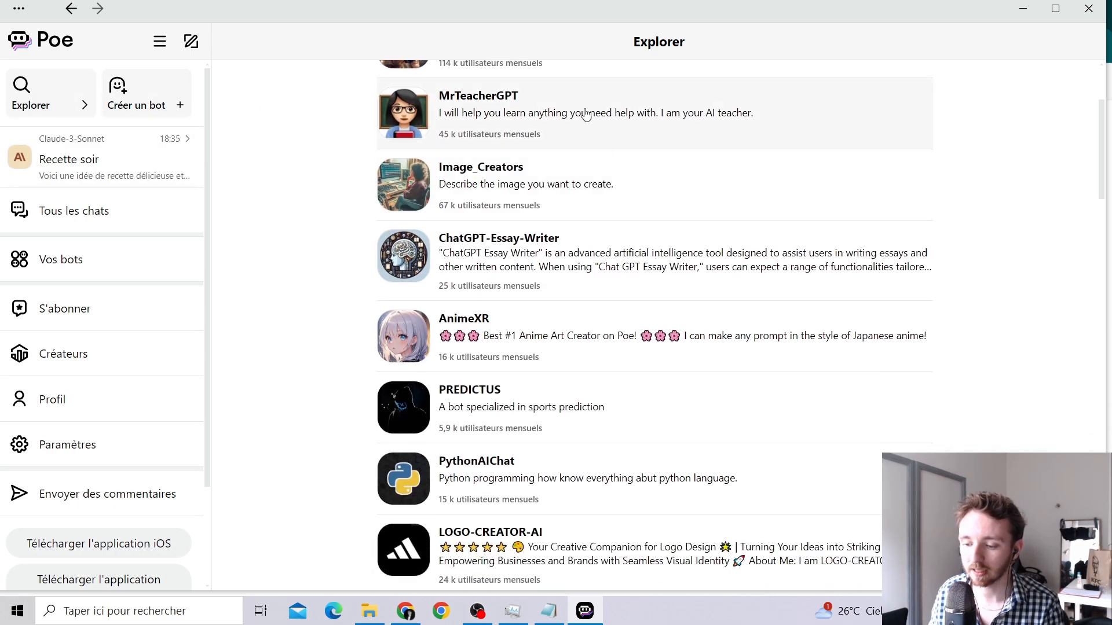
scroll(238, 330, "down", 3)
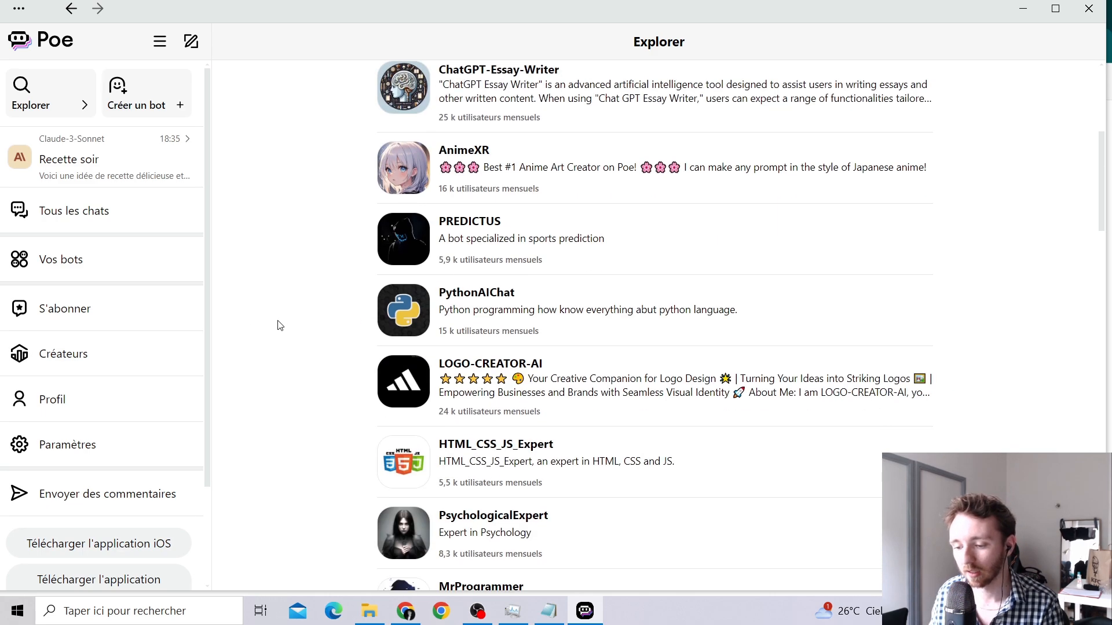
scroll(291, 330, "down", 3)
scroll(280, 333, "down", 4)
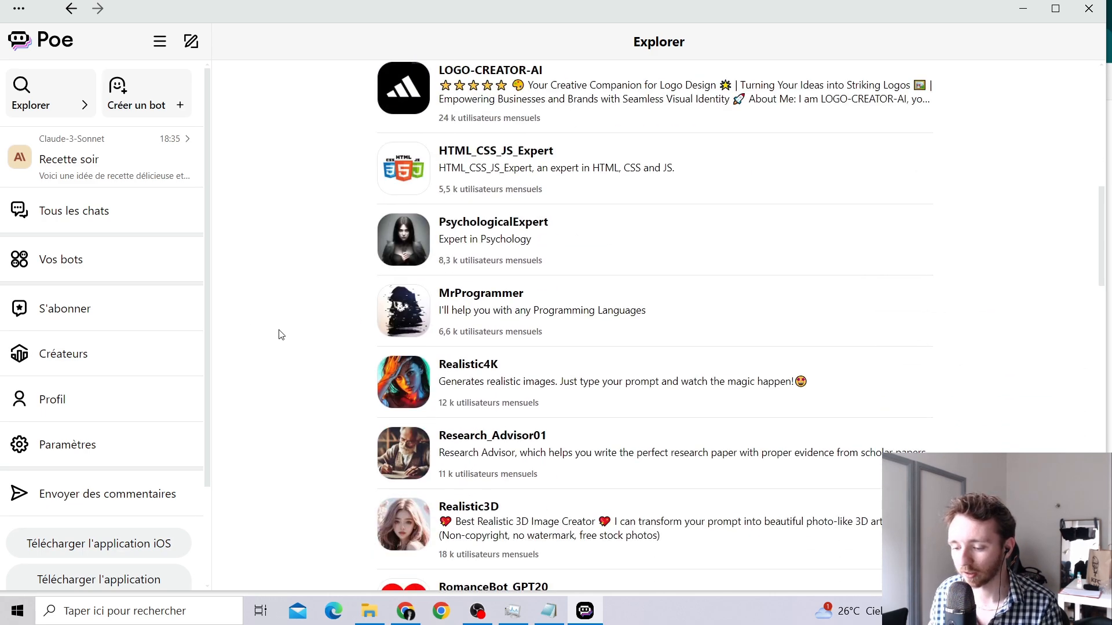
scroll(280, 332, "up", 13)
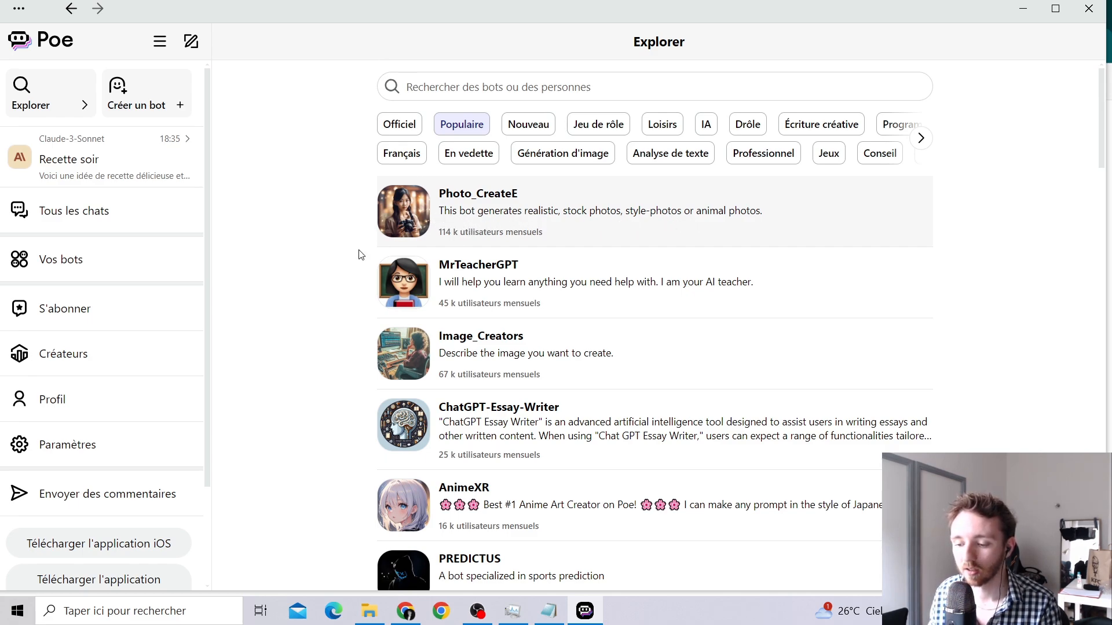
scroll(298, 280, "down", 3)
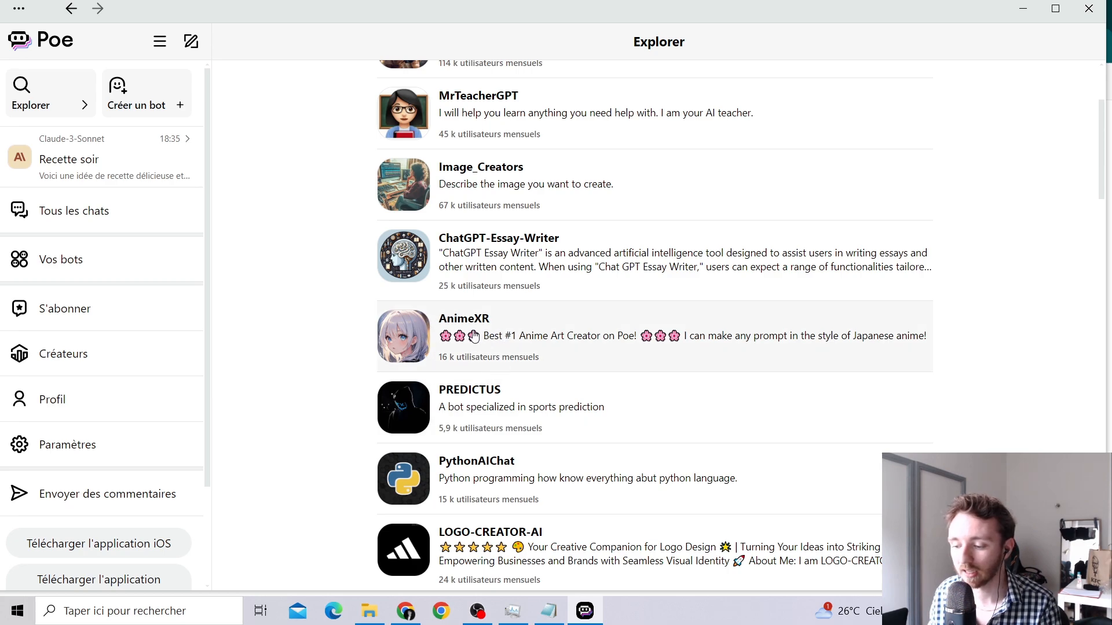
scroll(333, 286, "up", 3)
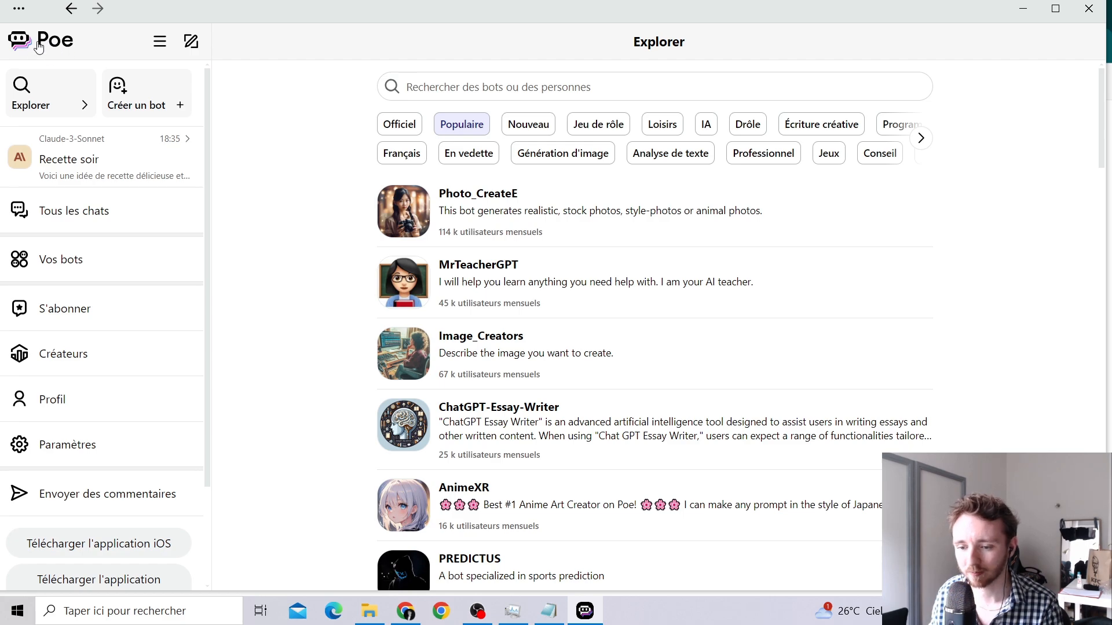
Return to the home page and, after trying Claude-3-Sonnet and Web-Search, select Assistant.
left_click(38, 47)
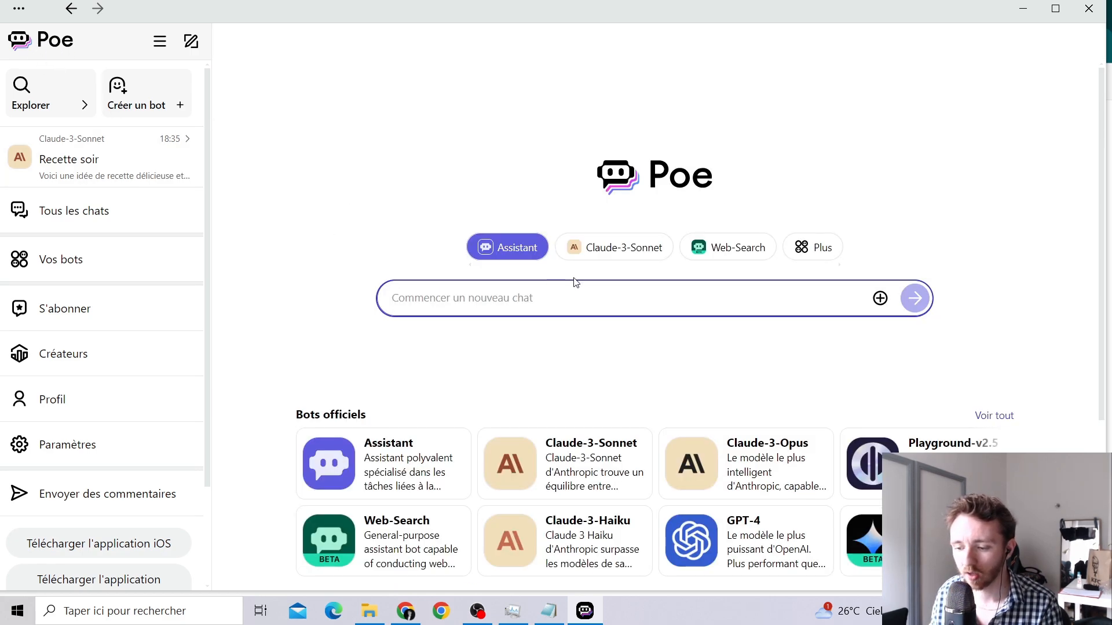
left_click(617, 251)
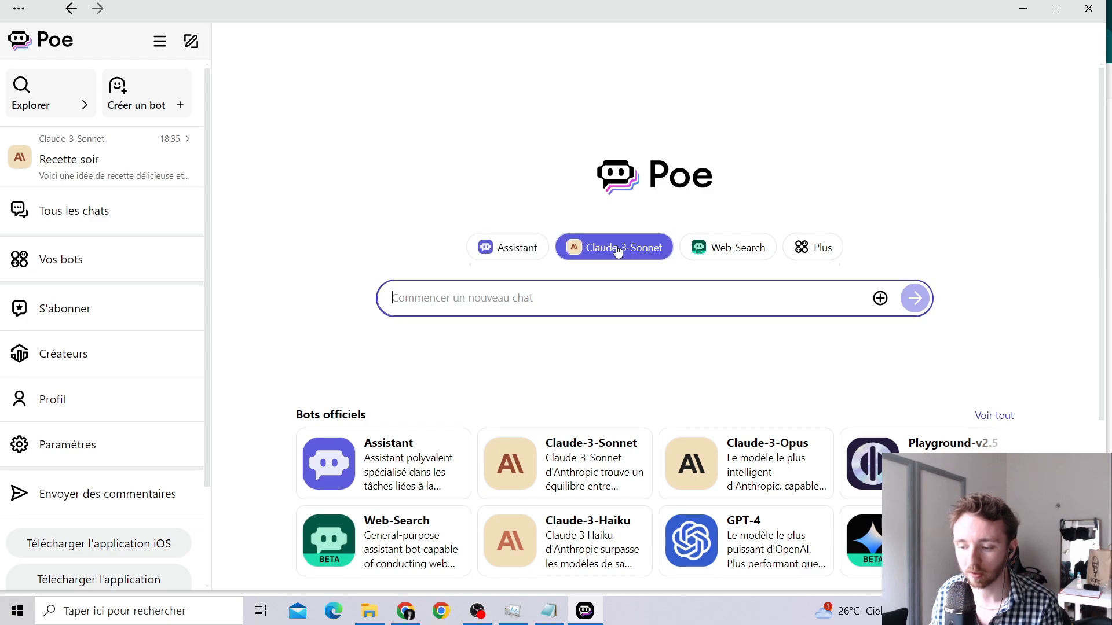
left_click(736, 249)
left_click(522, 257)
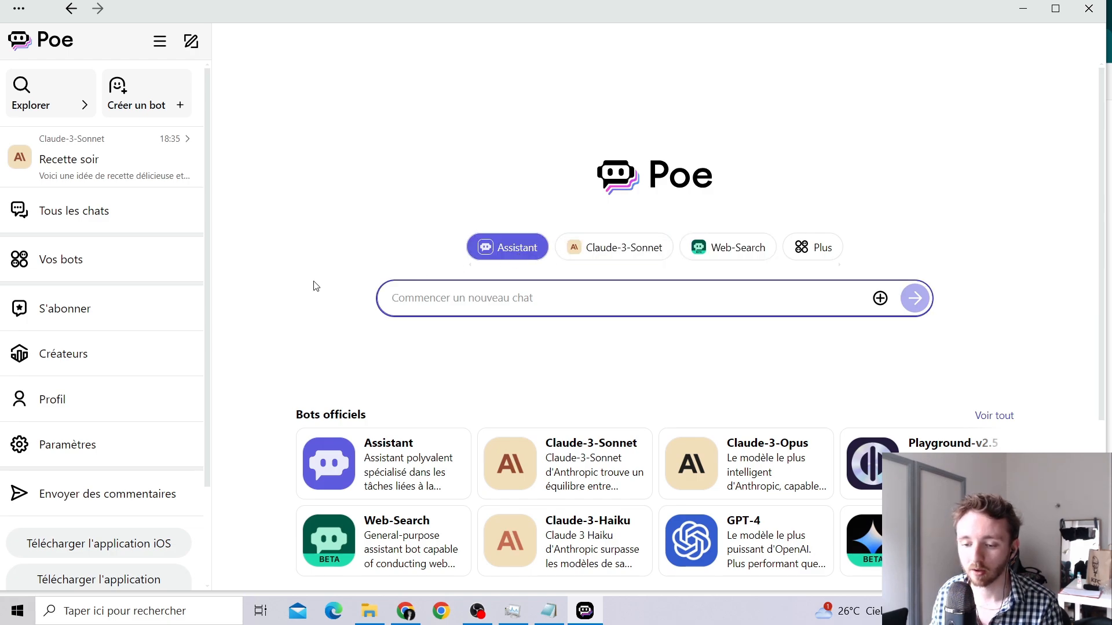